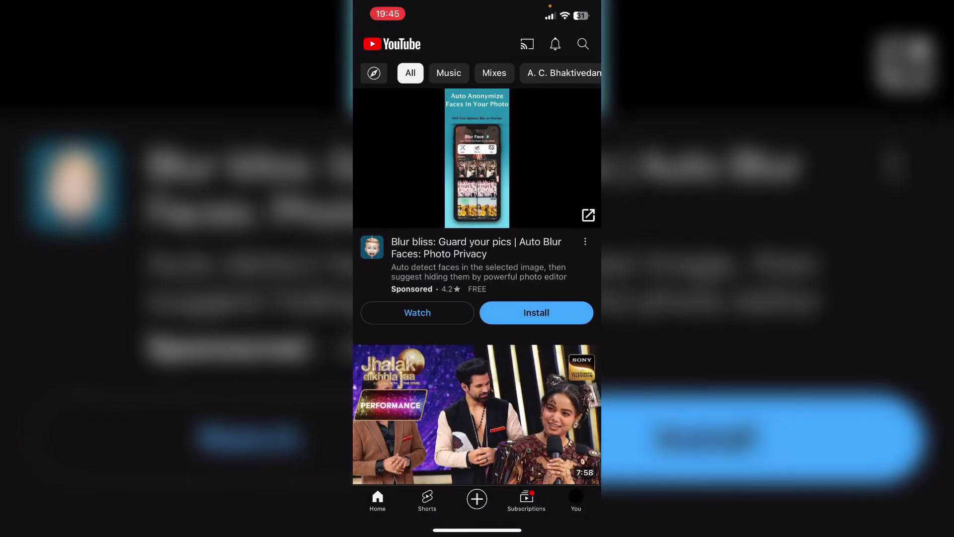
Step: Switch YouTube to the Tech World Google account by signing in with its password
scroll(478, 299, "down", 1)
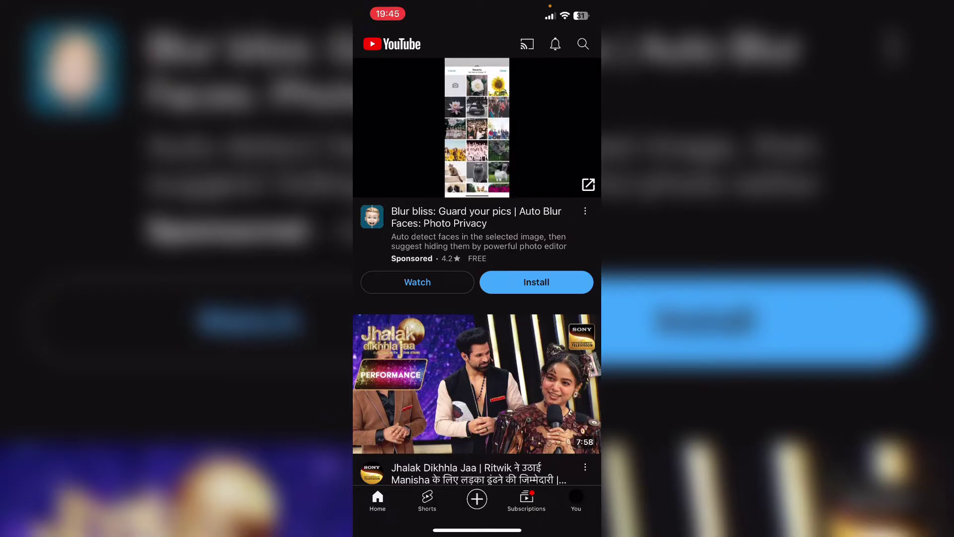
left_click(577, 499)
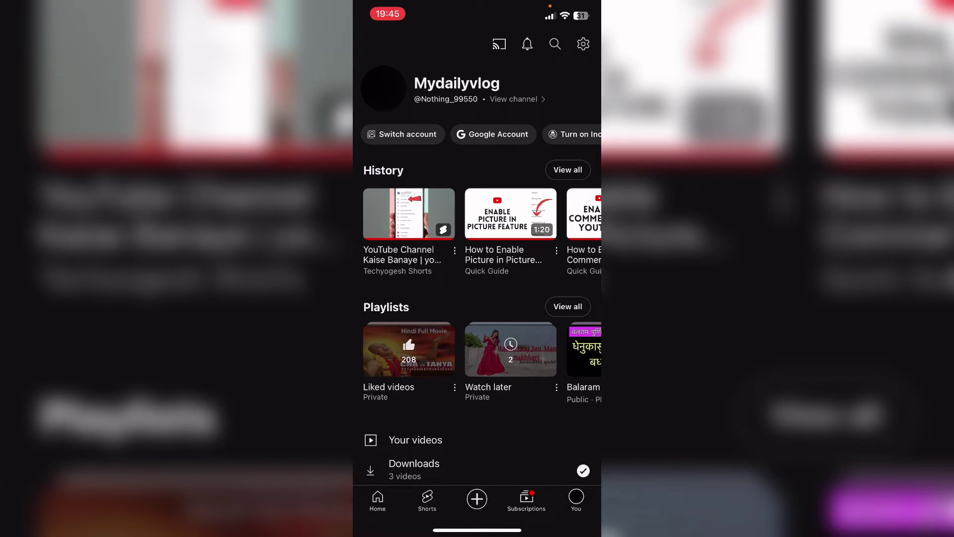
left_click(402, 134)
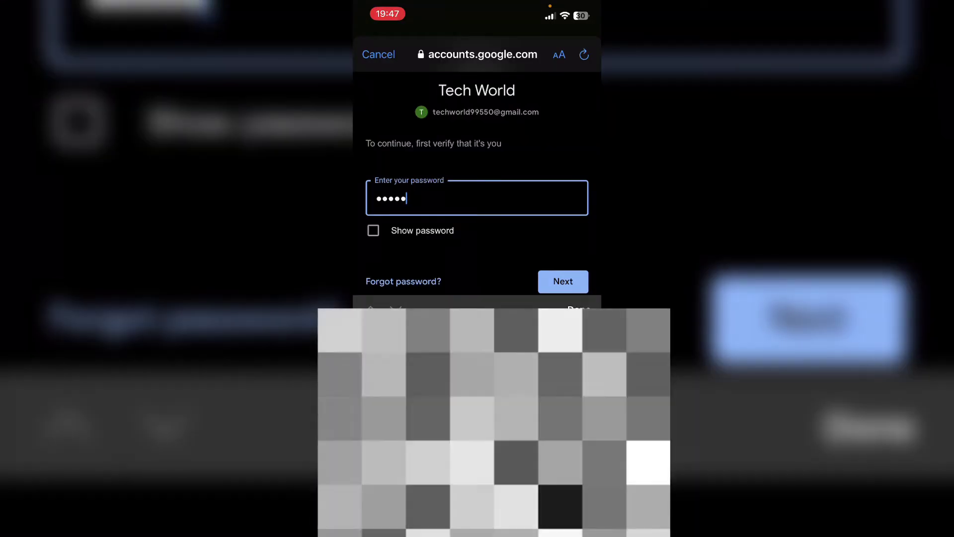
type("••••••••")
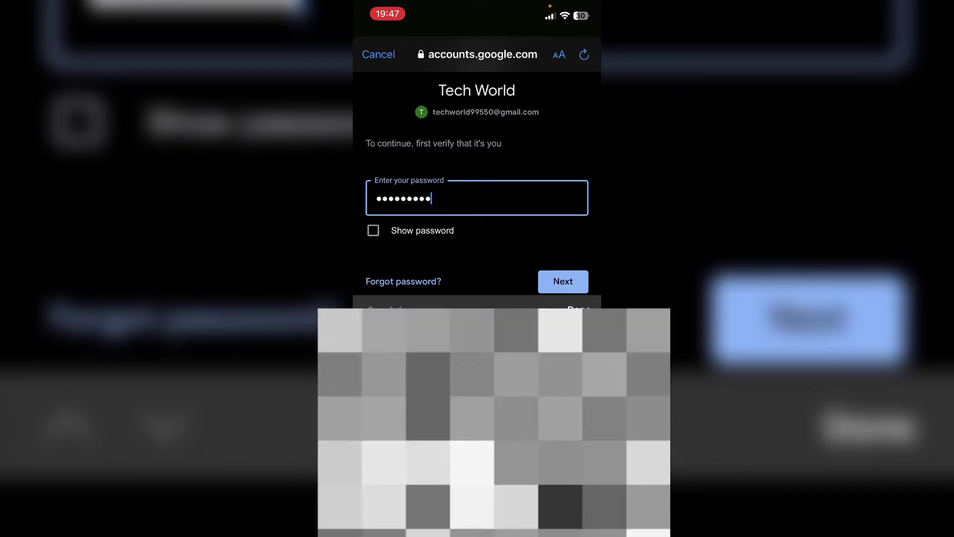
key("Return")
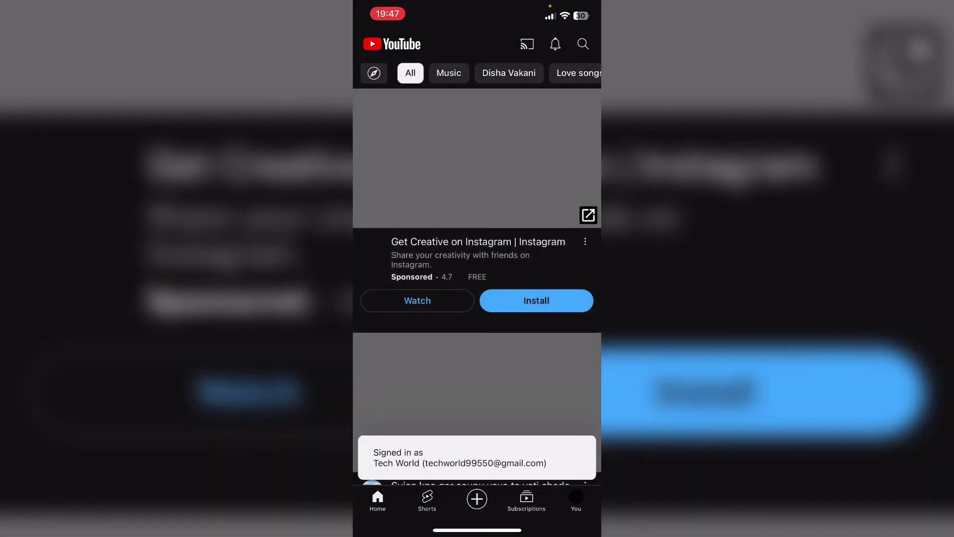
Step: Bring up the channel setup form prefilled with the name Tech World and a generated handle
scroll(477, 268, "down", 1)
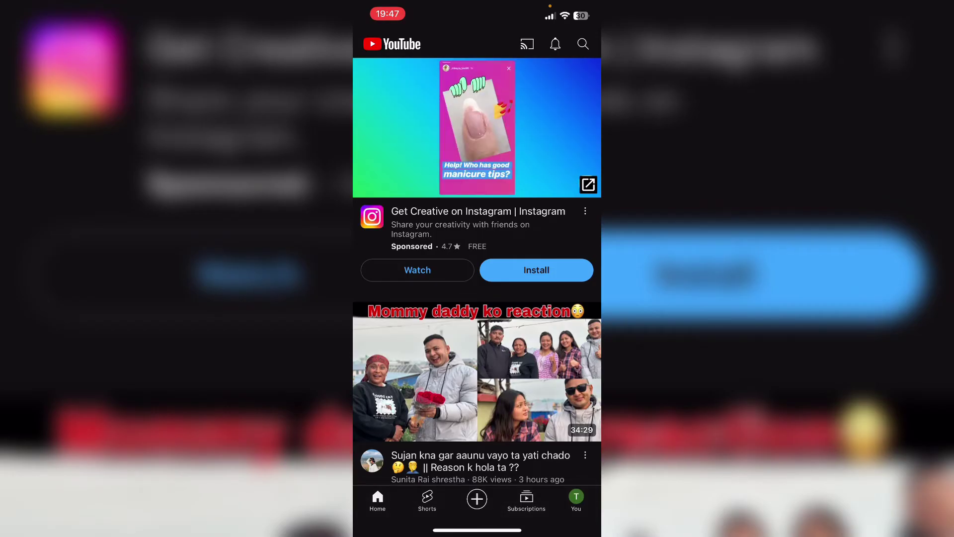
left_click(576, 498)
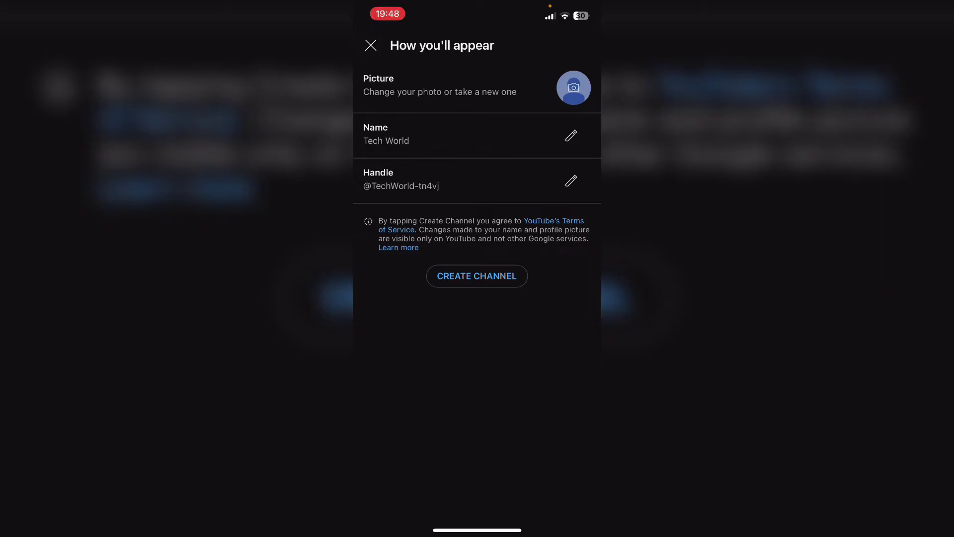
Step: Create the Tech World channel and give it the cropped gold-and-silver swirl logo as profile picture
left_click(477, 276)
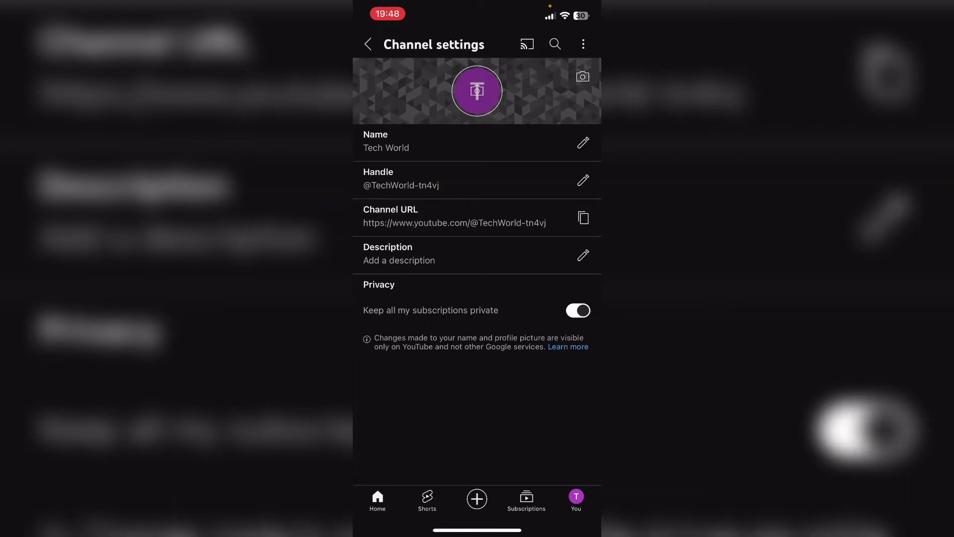
left_click(477, 91)
left_click(408, 469)
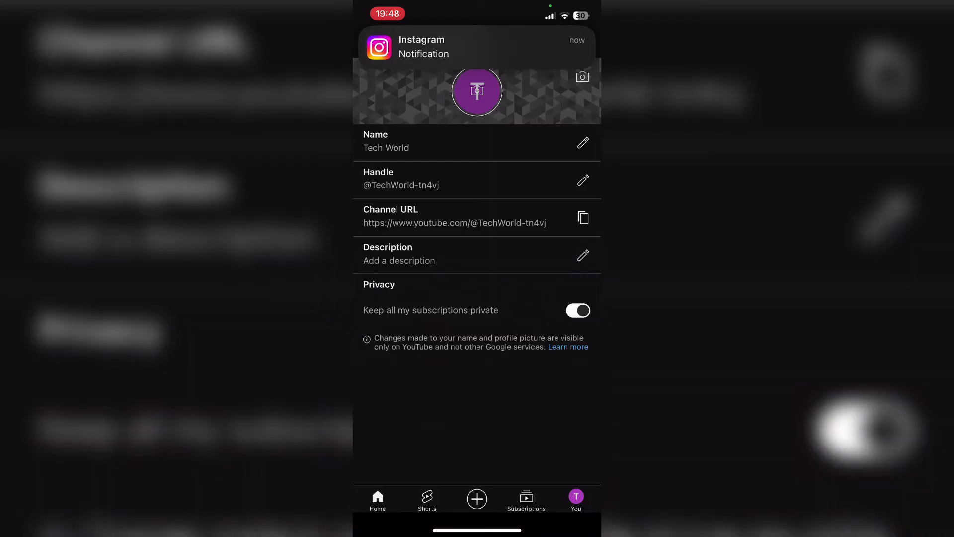
left_click(477, 90)
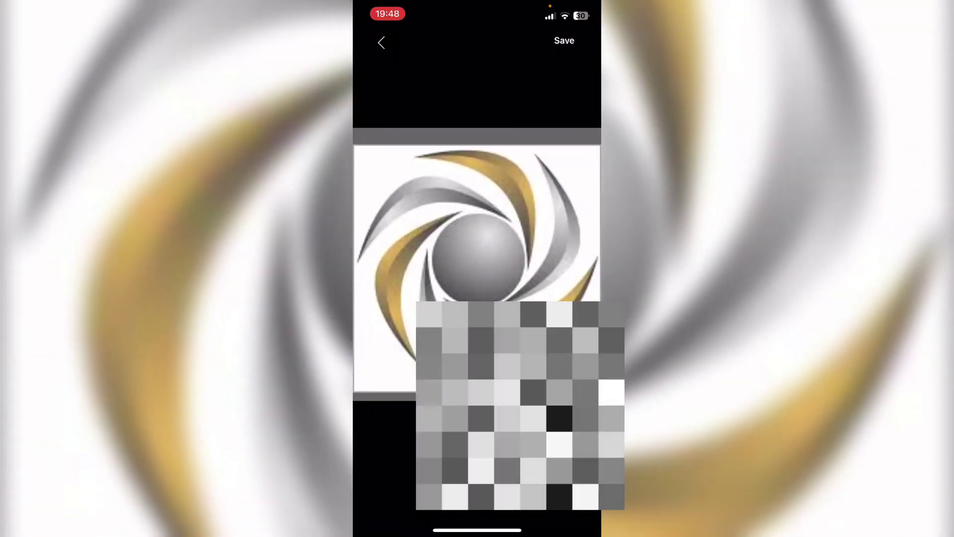
left_click(564, 40)
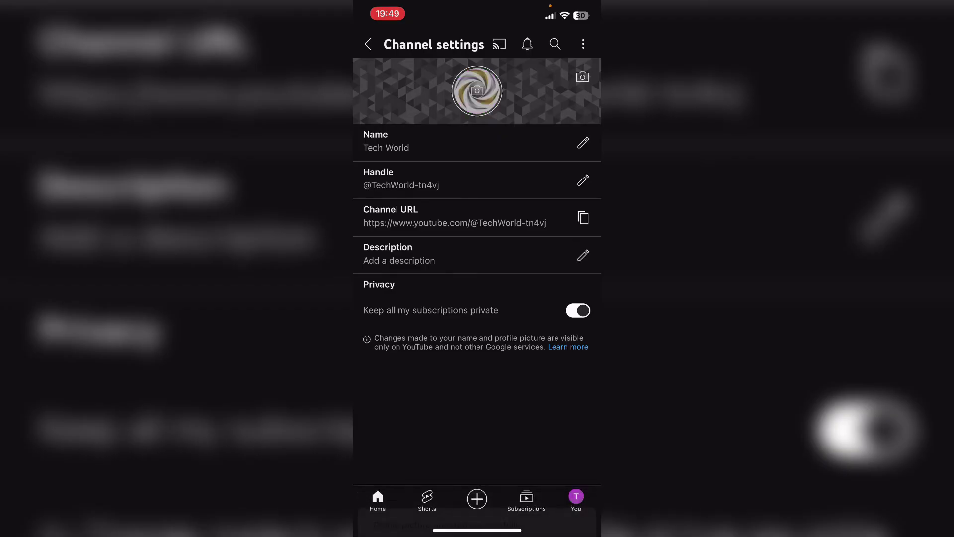
left_click(584, 143)
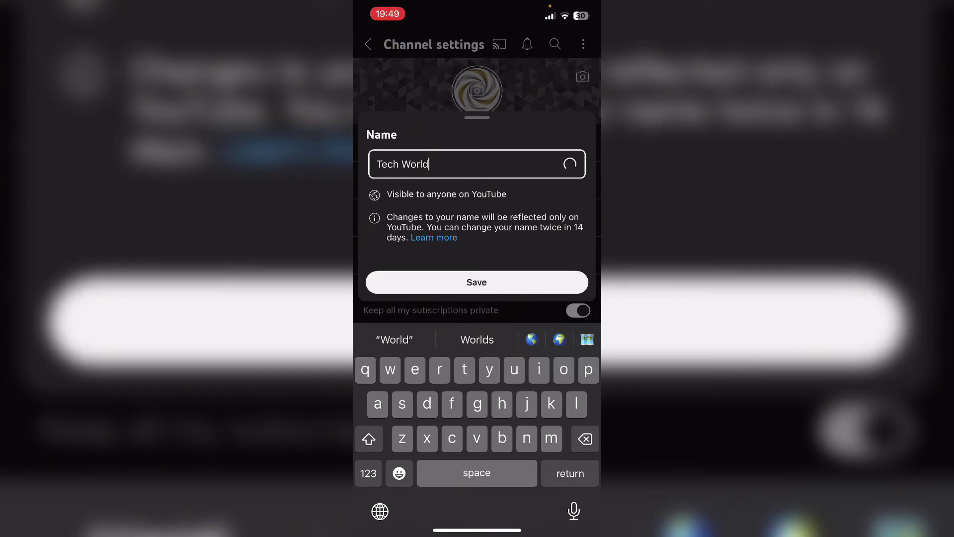
Step: Re-save the channel name Tech World and its handle, then copy the channel URL
left_click(477, 282)
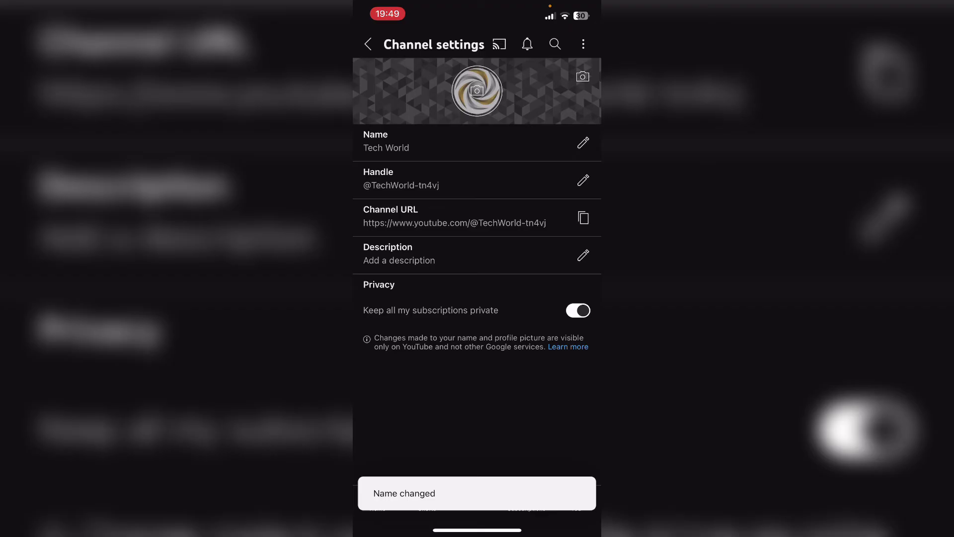
left_click(402, 179)
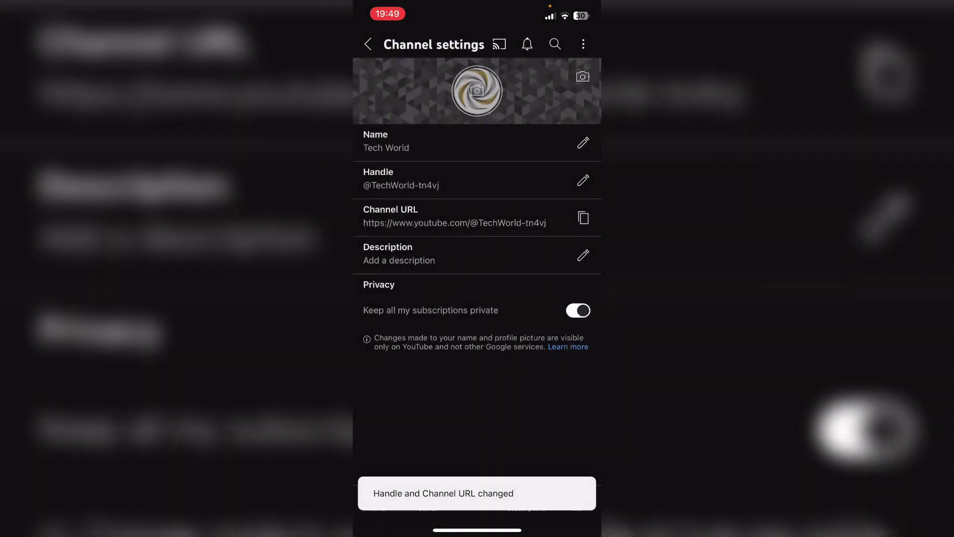
left_click(584, 218)
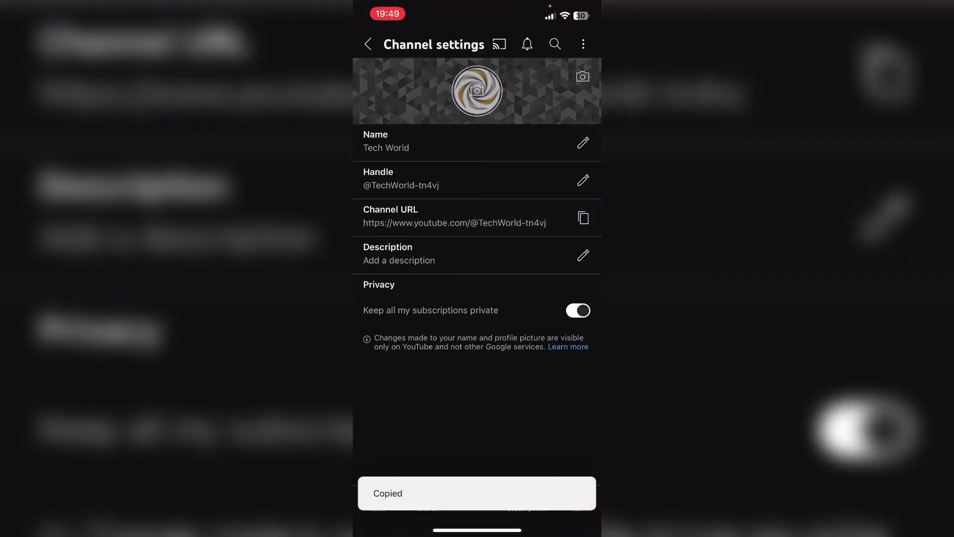
Step: Enter and save the channel description 'Hello welcome to my channel'
left_click(584, 255)
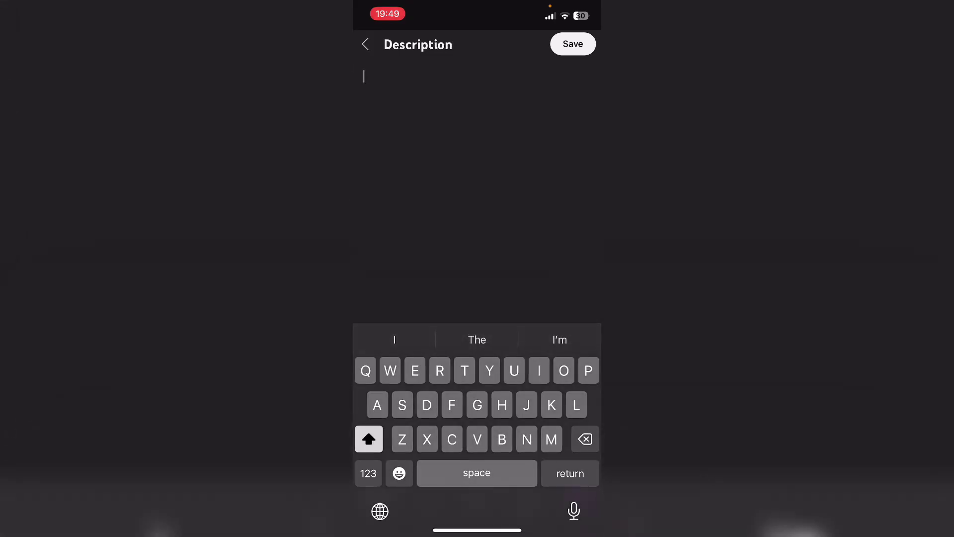
type("Hello welcome to me")
key("BackSpace")
type("y channel")
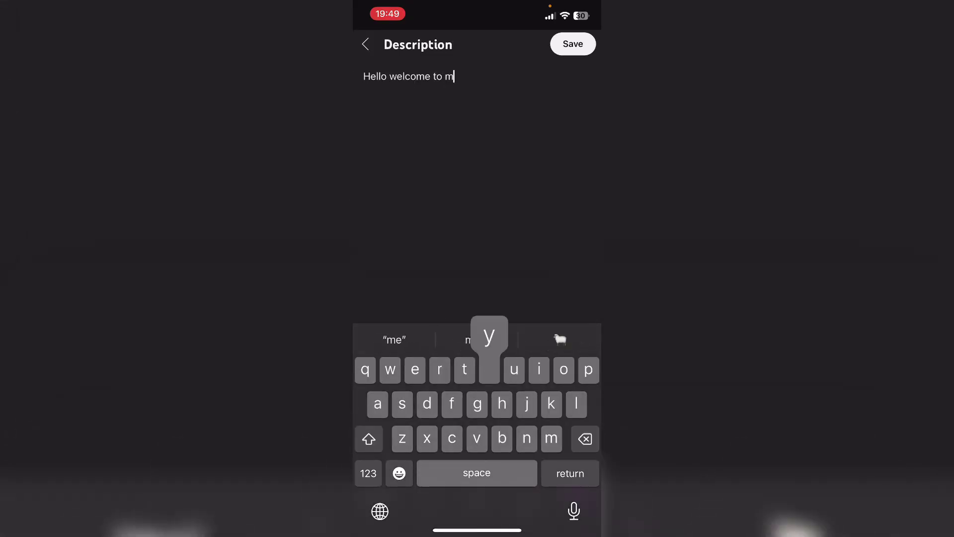
left_click(573, 44)
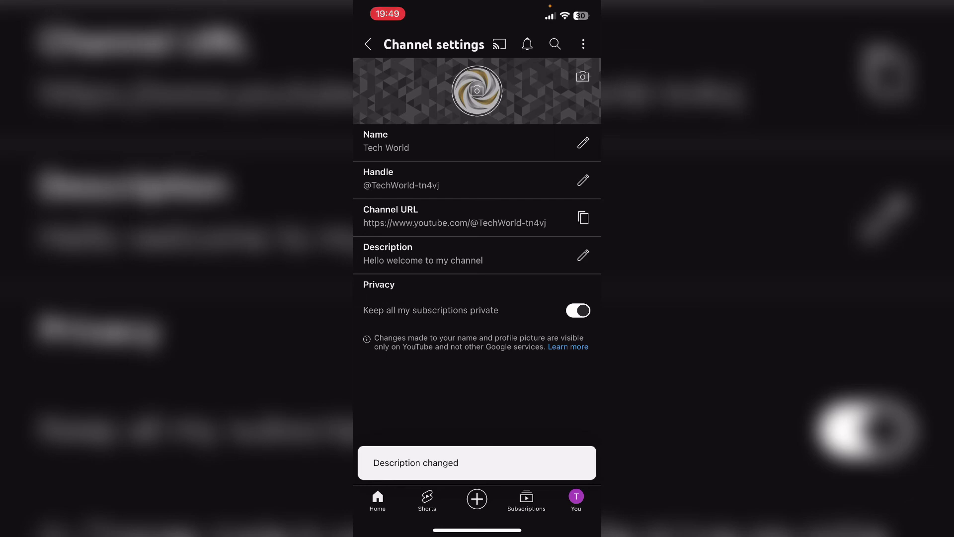
left_click(578, 310)
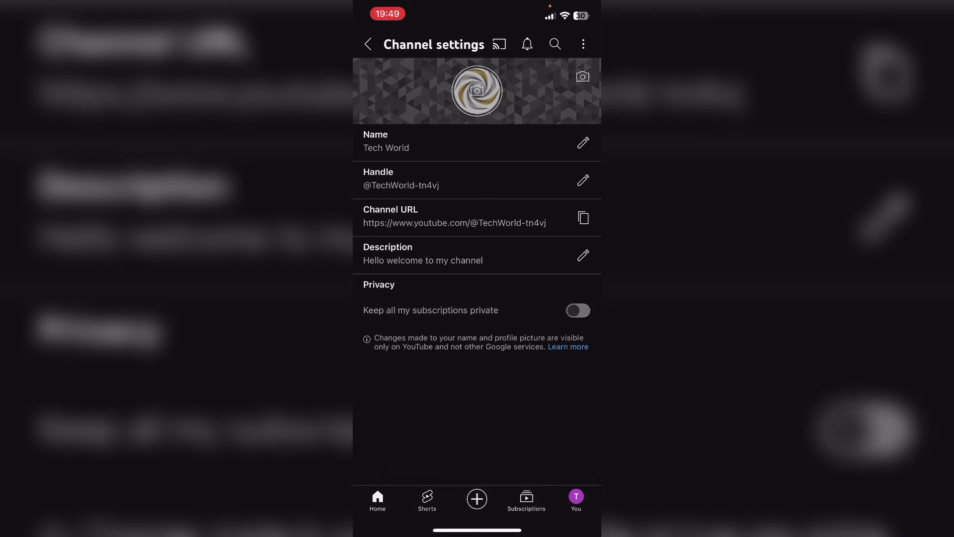
left_click(578, 310)
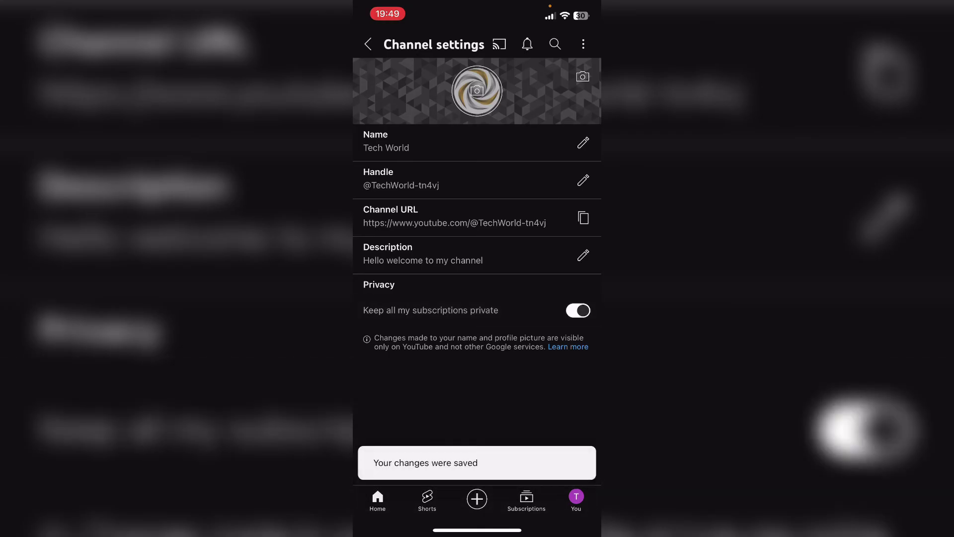
left_click(578, 310)
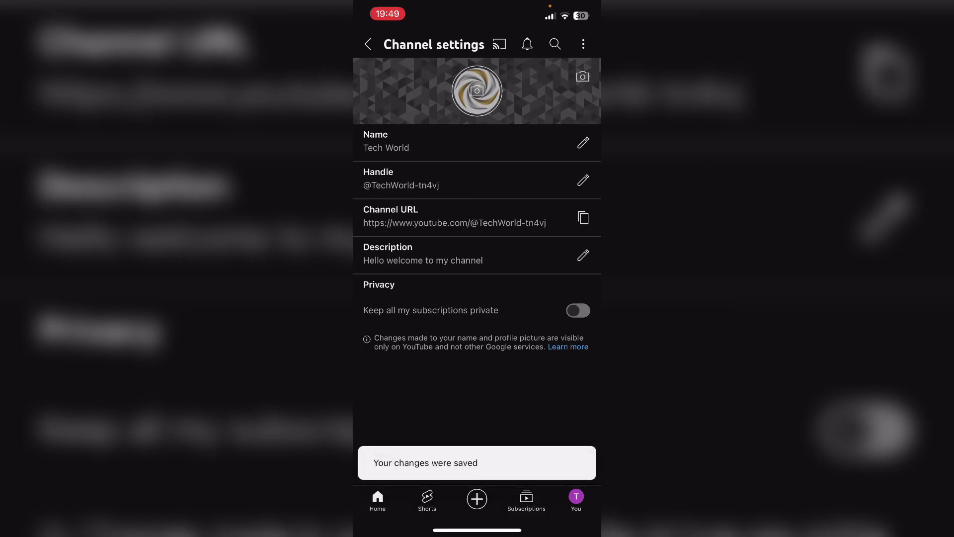
left_click(578, 310)
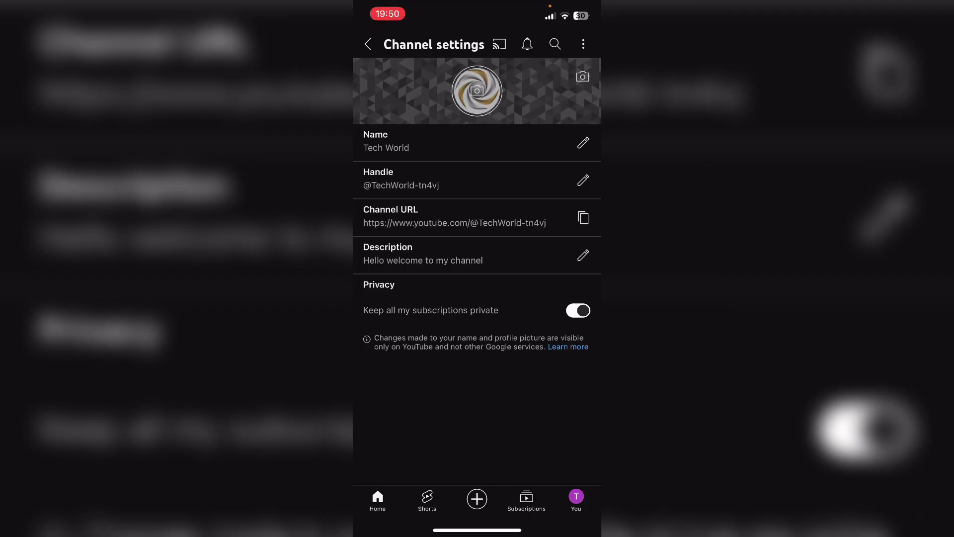
Step: Go back from Channel settings to the empty Tech World channel page
left_click(368, 43)
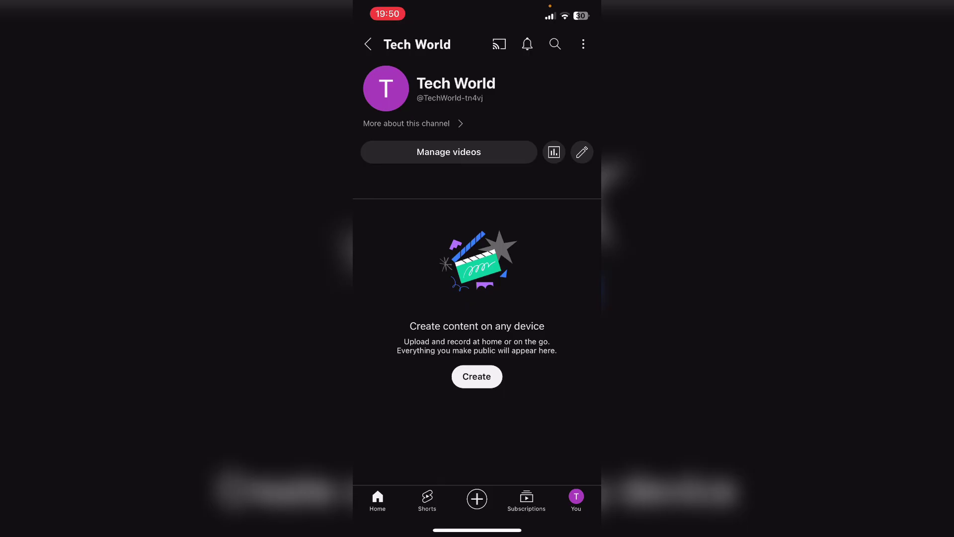